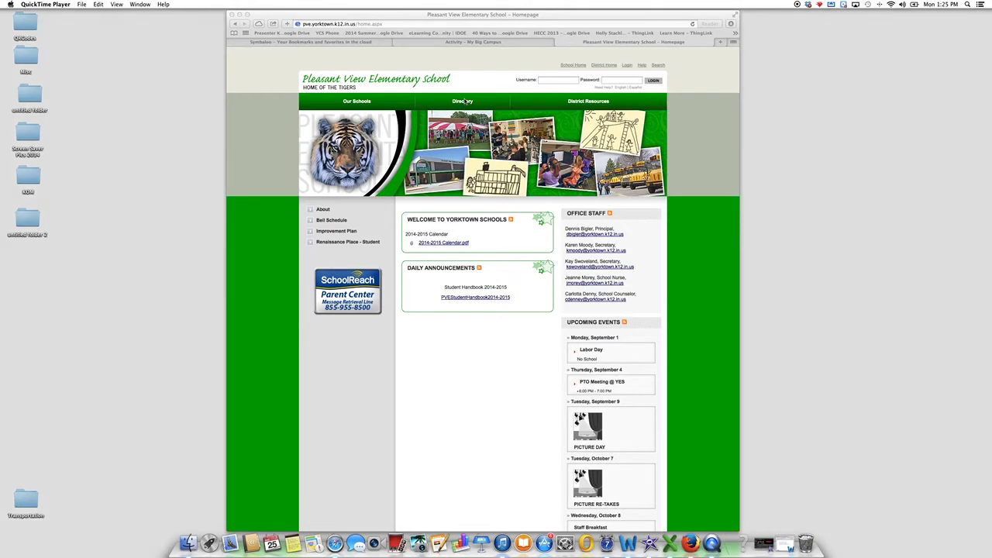
Open the teacher's profile via Directory > Faculty & Staff > Teachers and scroll to her Biography.
left_click(464, 101)
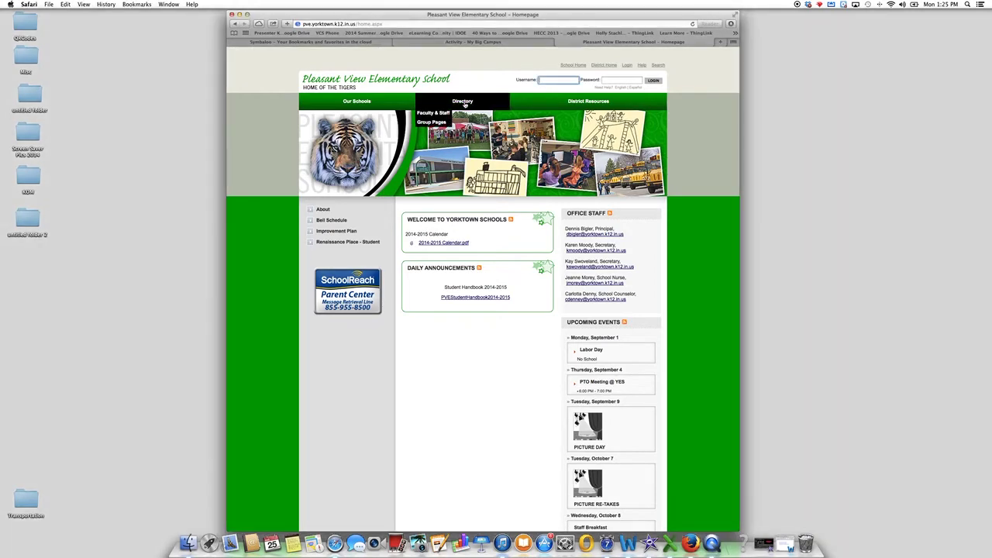
left_click(433, 115)
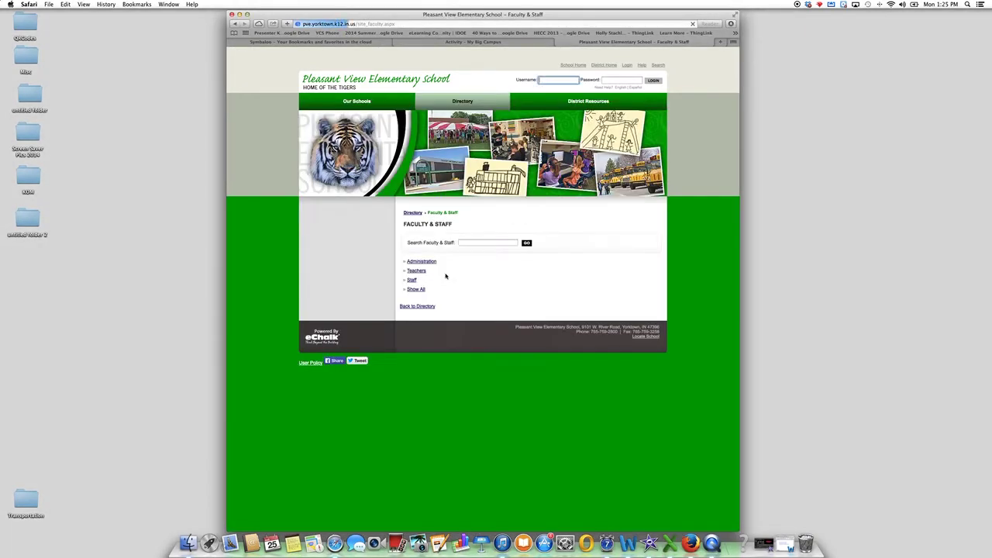
left_click(416, 270)
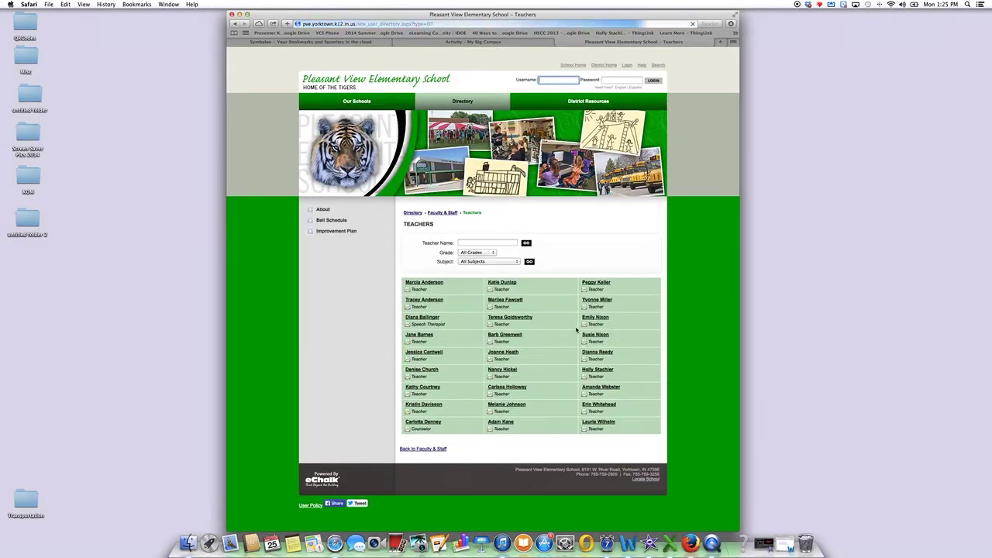
left_click(518, 335)
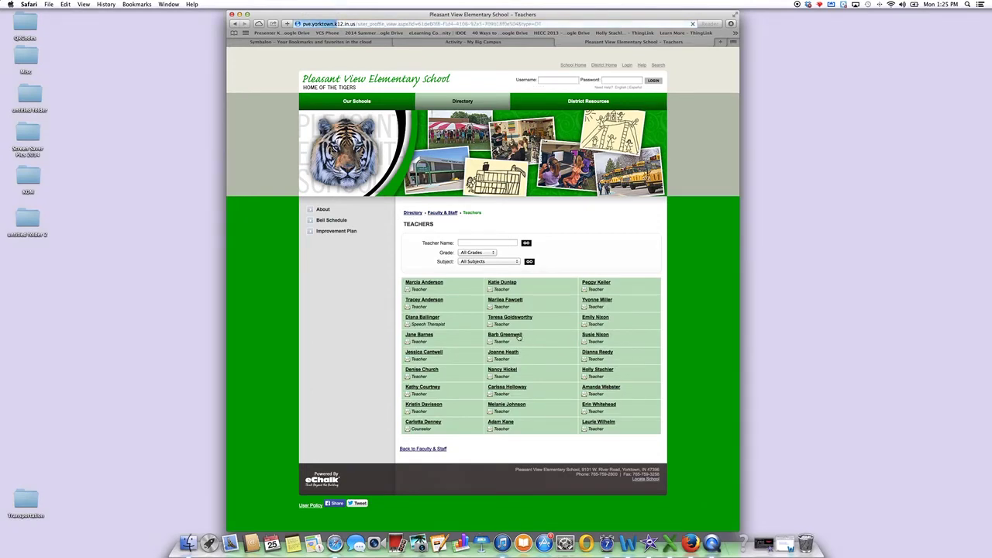
scroll(564, 403, "down", 5)
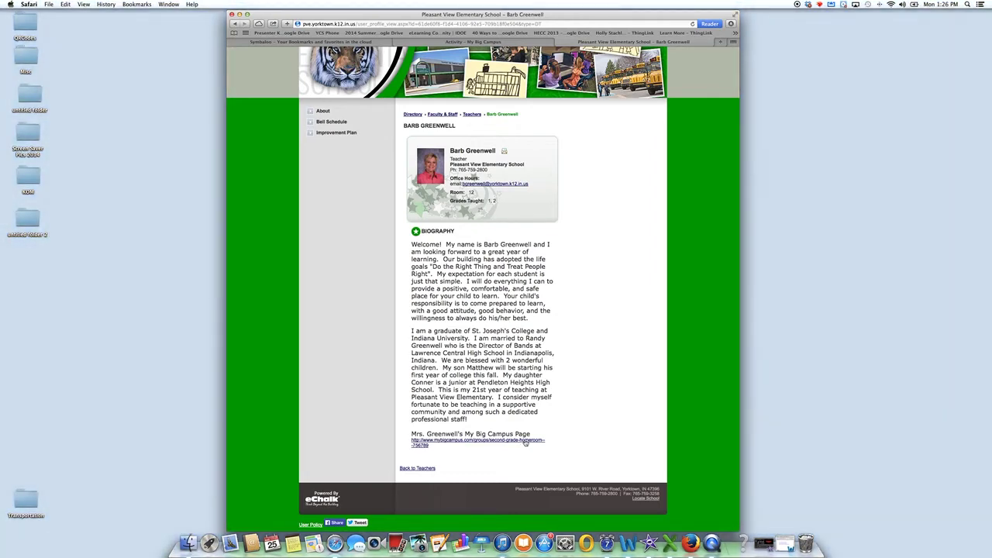
Follow the biography's Big Campus link, then go to the Activity – My Big Campus feed.
left_click(526, 442)
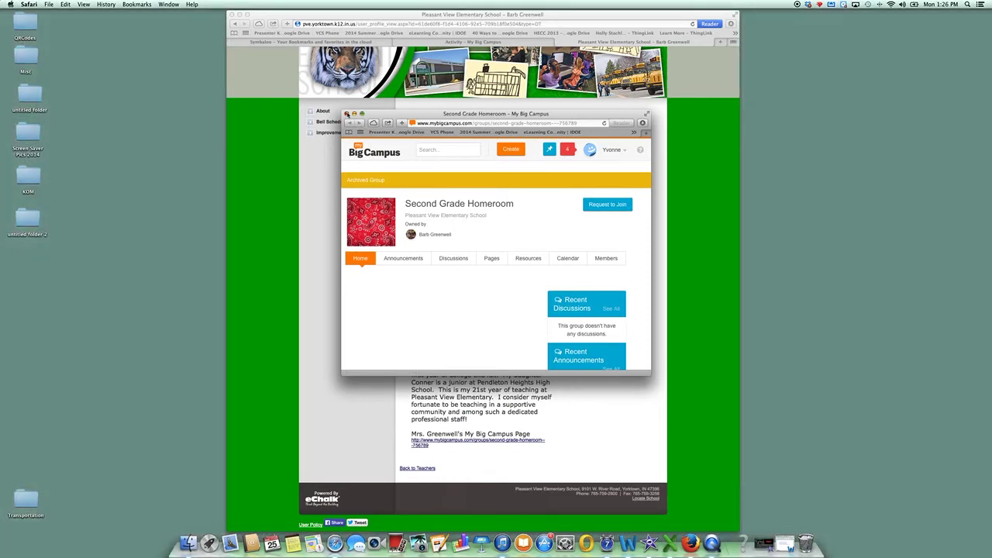
scroll(443, 195, "up", 3)
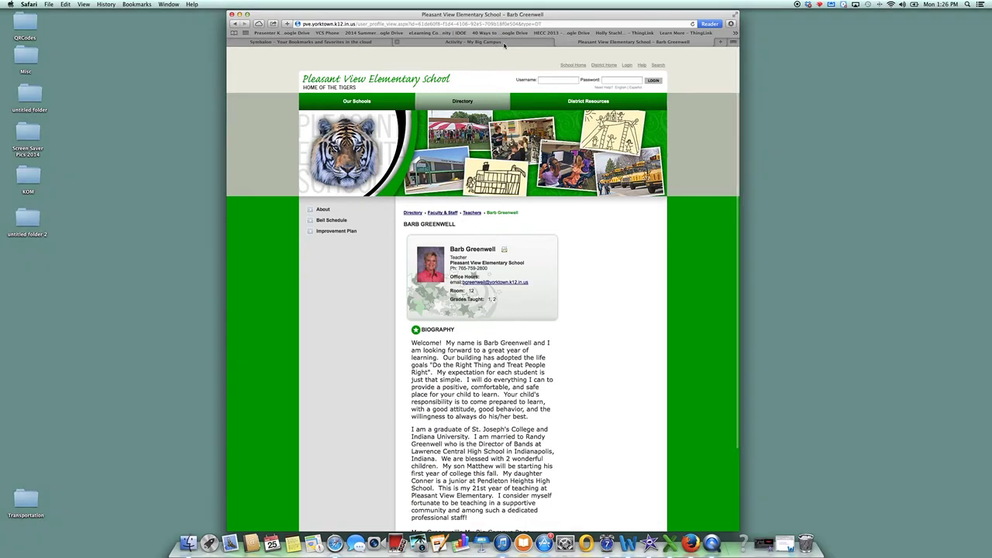
left_click(504, 42)
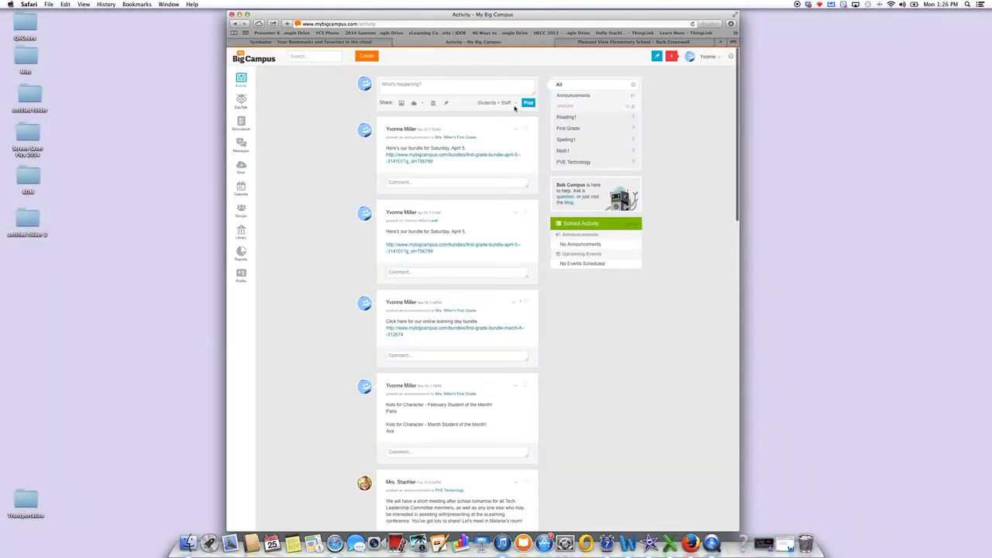
Open the First Grade Homeroom group from the Groups list in the sidebar.
scroll(517, 135, "down", 1)
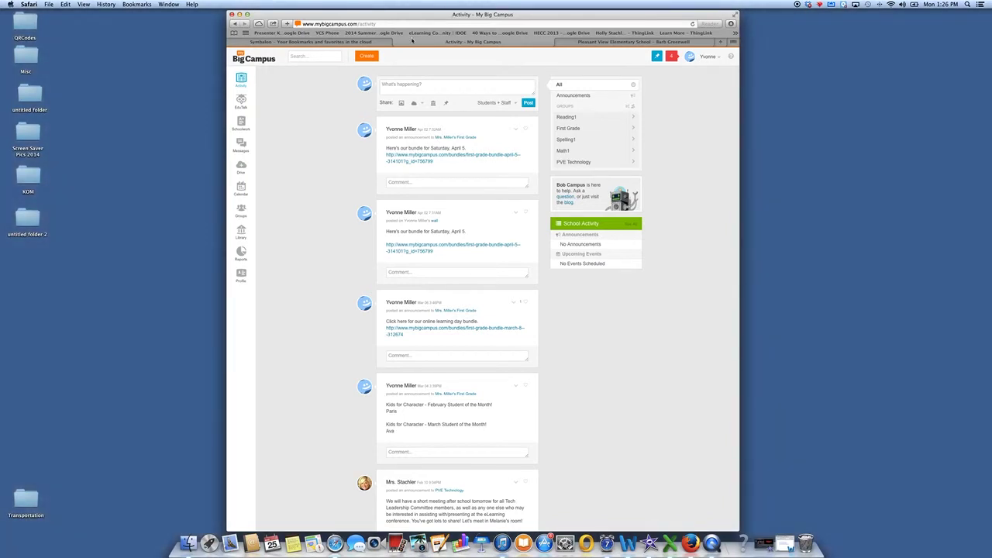
left_click(239, 211)
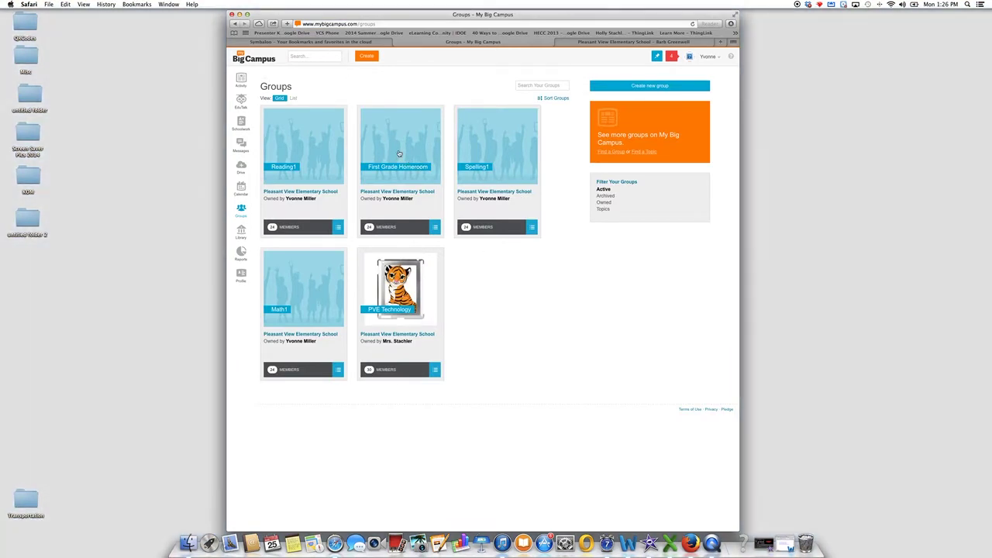
left_click(399, 152)
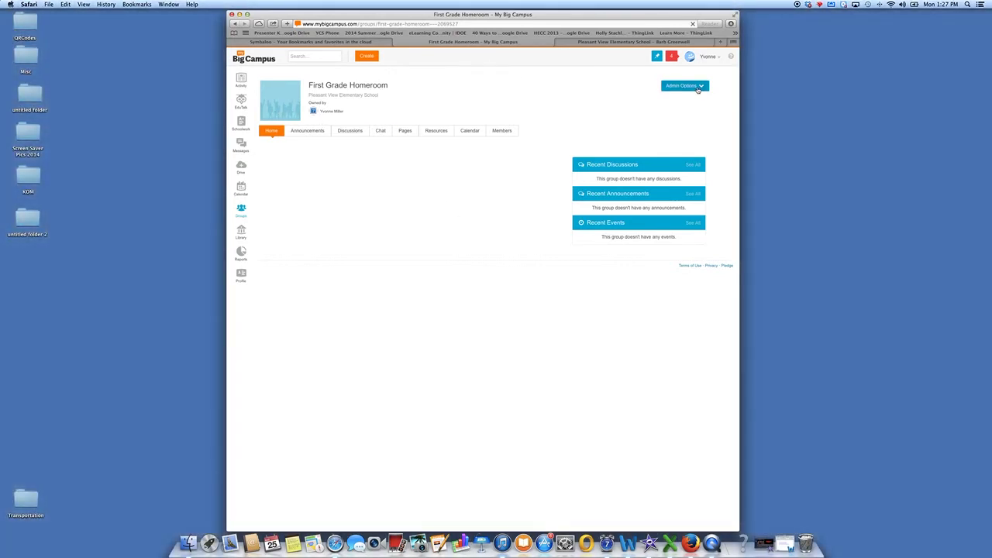
Edit the group's settings so anyone on the Internet can view it, sharing Announcements and Calendar.
left_click(703, 86)
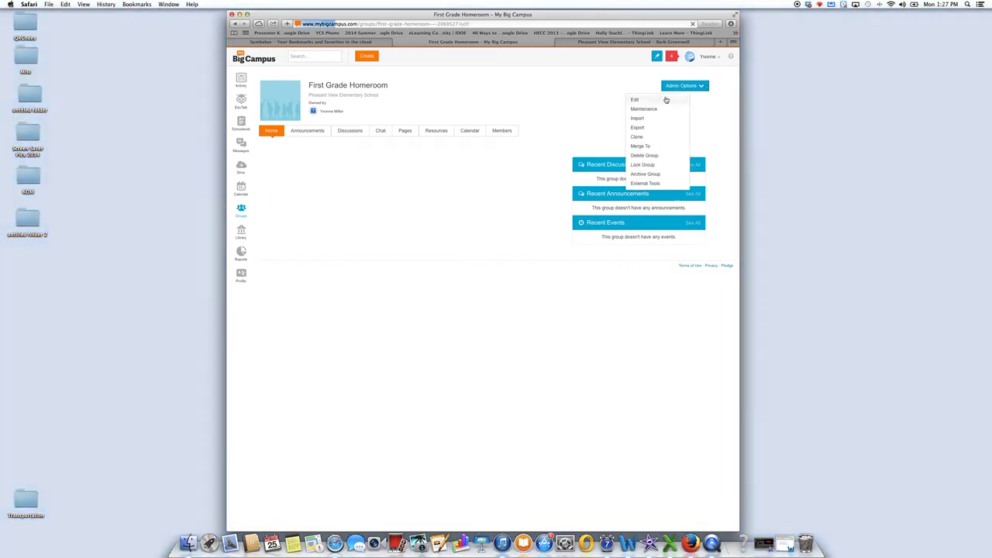
left_click(665, 100)
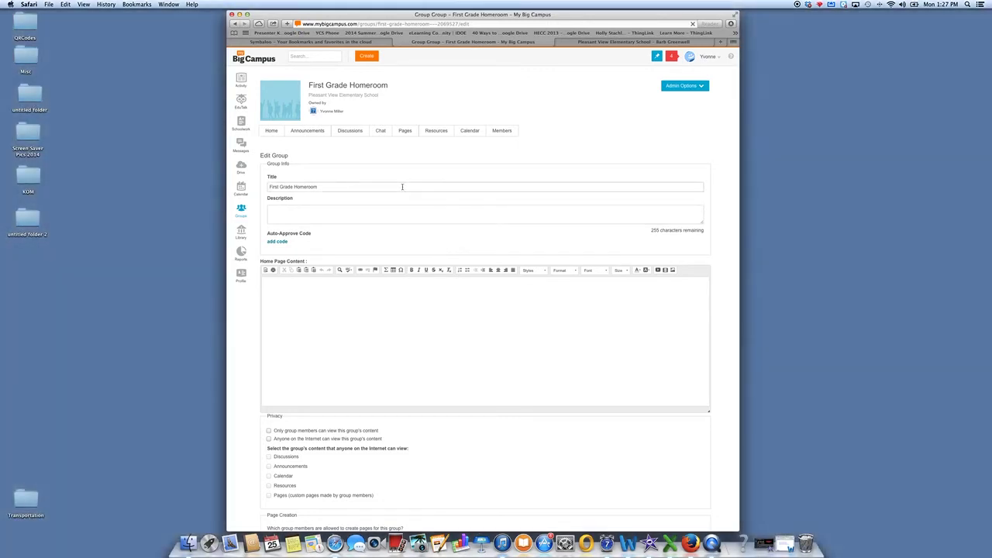
scroll(402, 187, "down", 3)
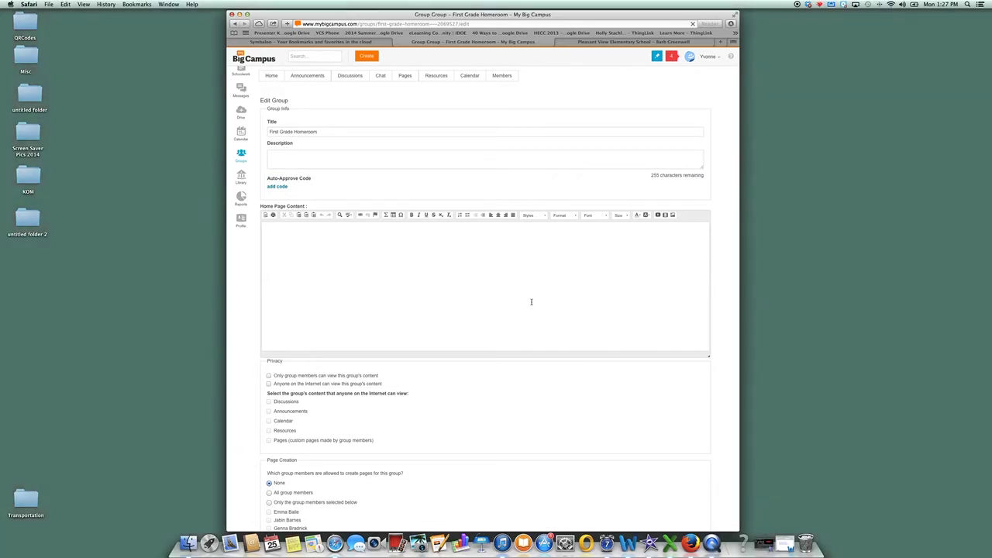
scroll(530, 302, "down", 6)
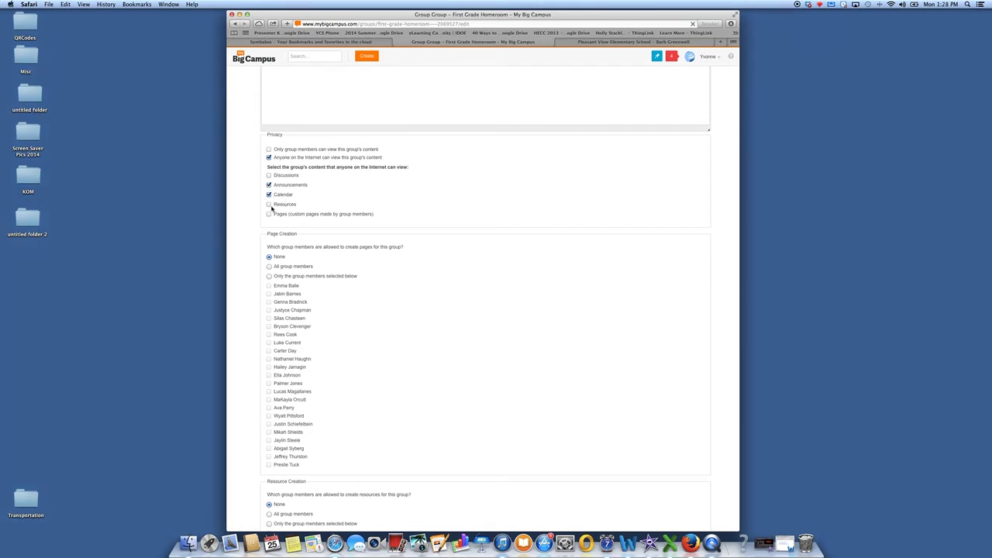
Make the group's Resources public and scroll down to the Enabled Pages section.
left_click(270, 205)
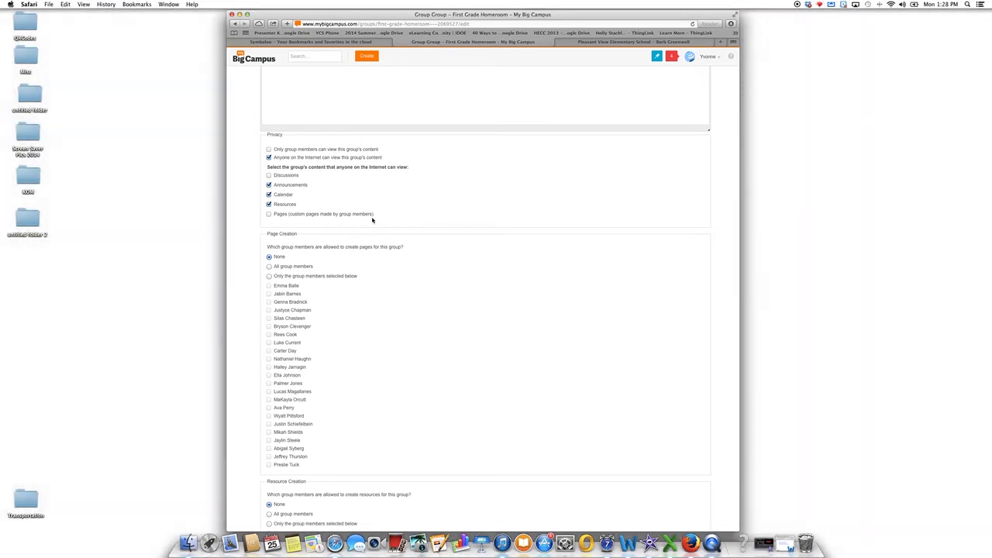
scroll(393, 228, "down", 10)
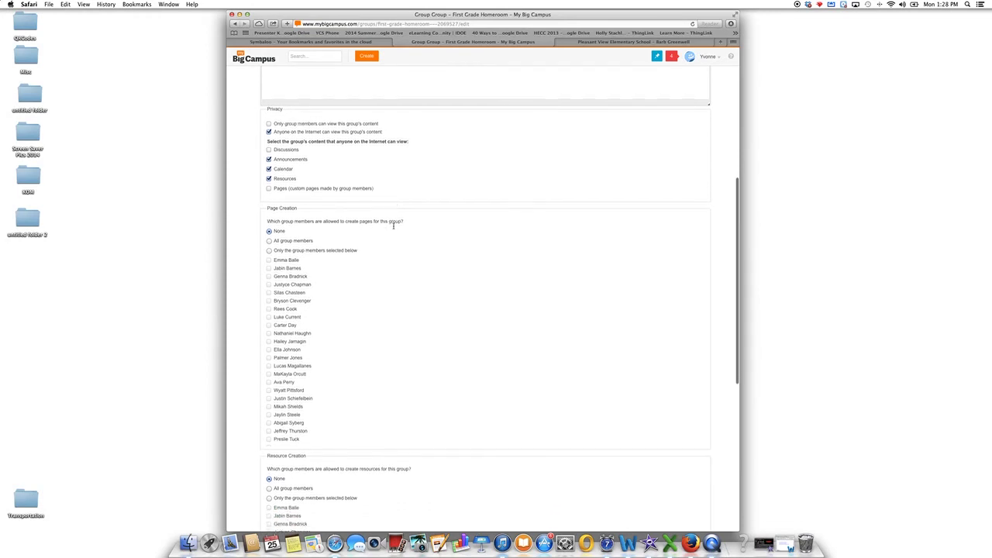
scroll(392, 228, "down", 2)
scroll(393, 227, "up", 3)
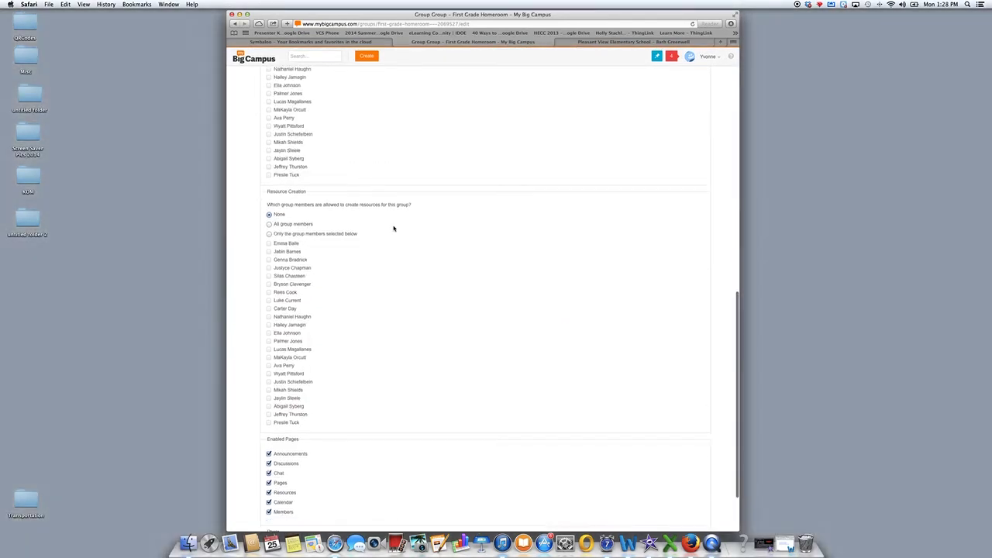
scroll(392, 228, "down", 3)
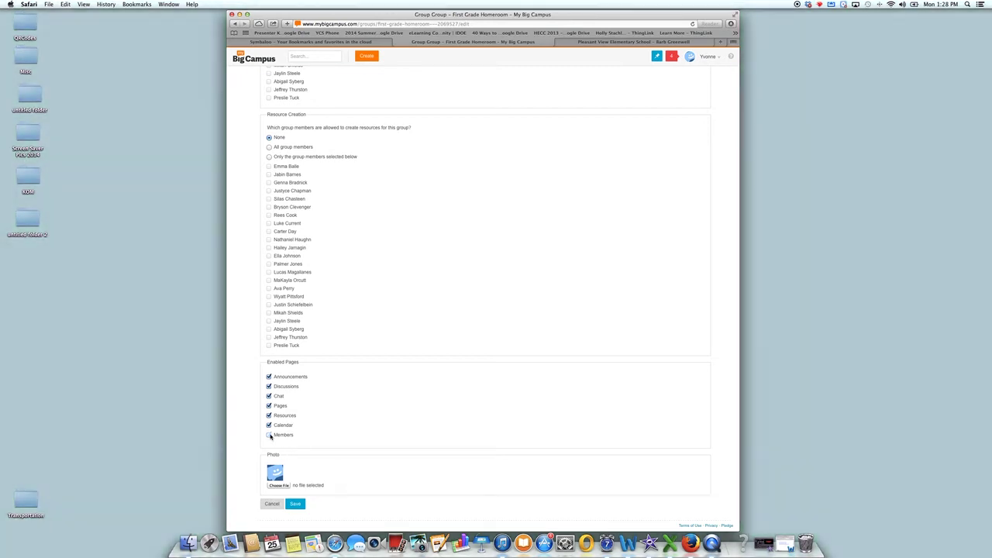
Disable the Members page, save the settings, copy the group URL, and return to the school site.
left_click(269, 435)
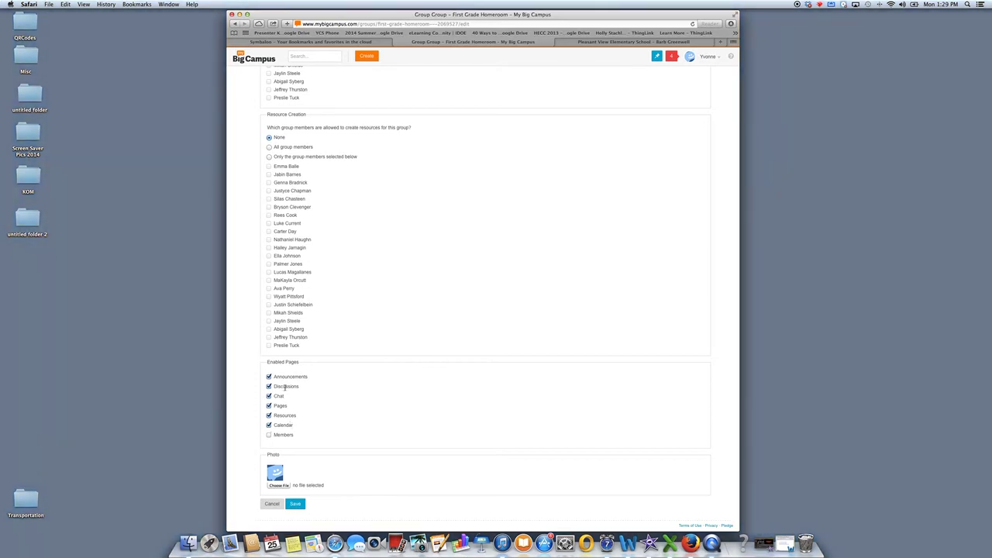
scroll(285, 387, "up", 20)
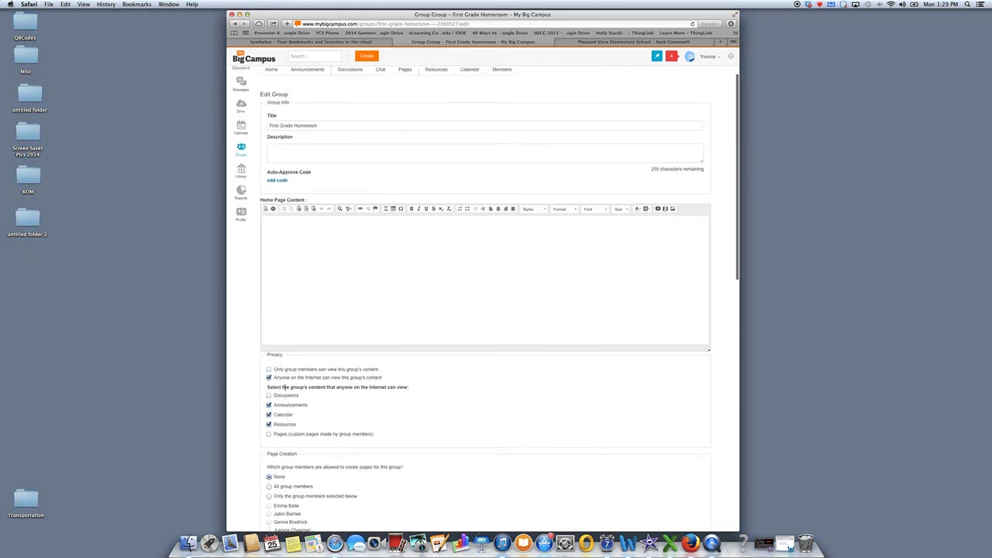
scroll(284, 386, "down", 5)
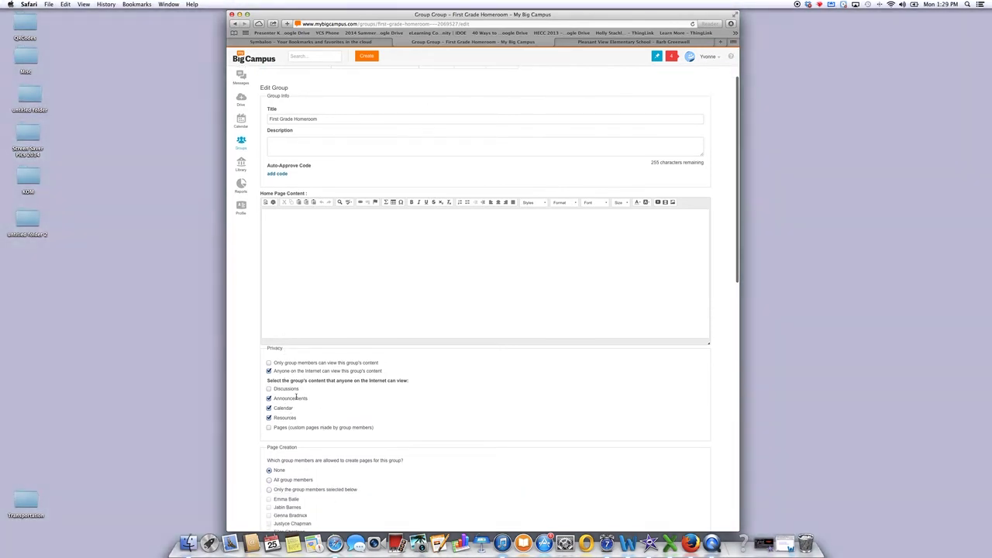
scroll(296, 397, "down", 10)
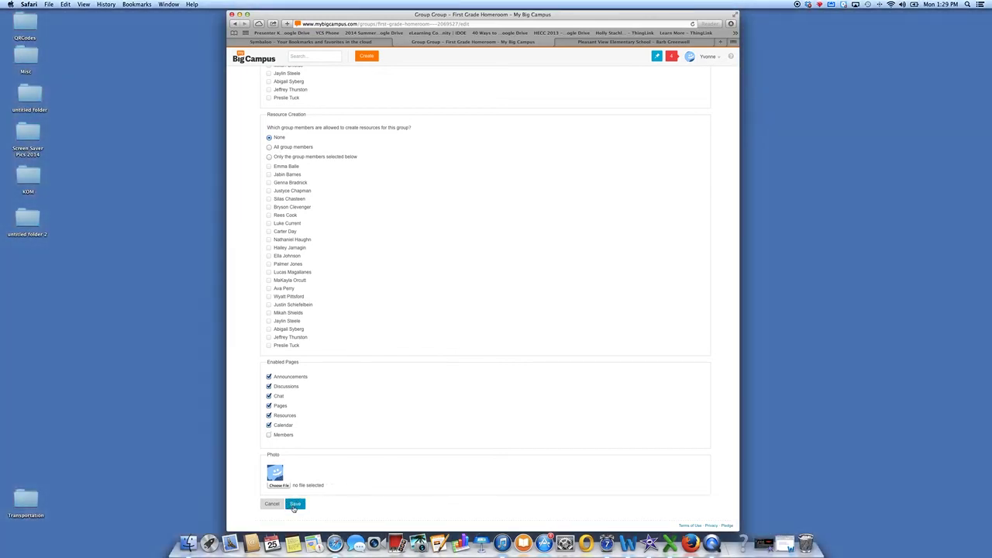
left_click(295, 504)
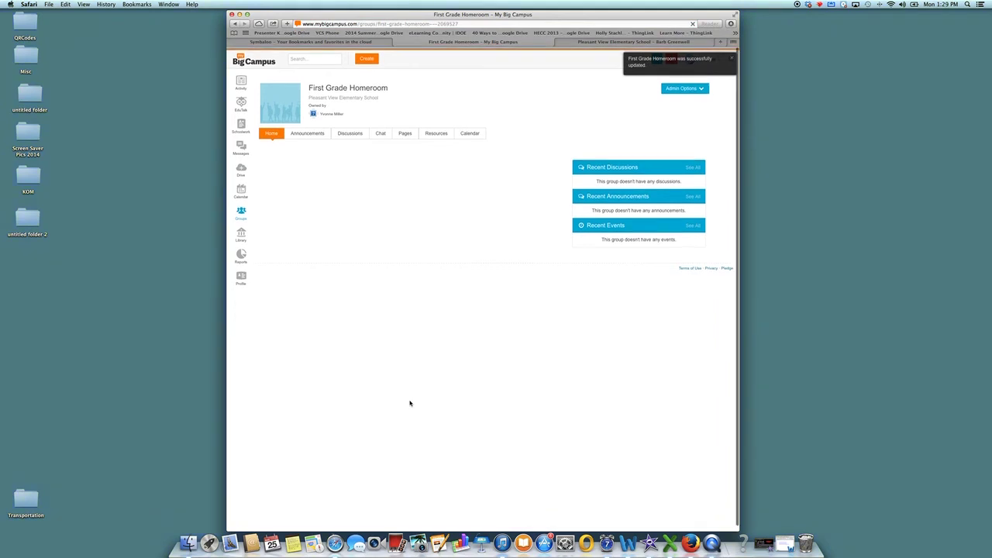
left_click(473, 24)
key("super+c")
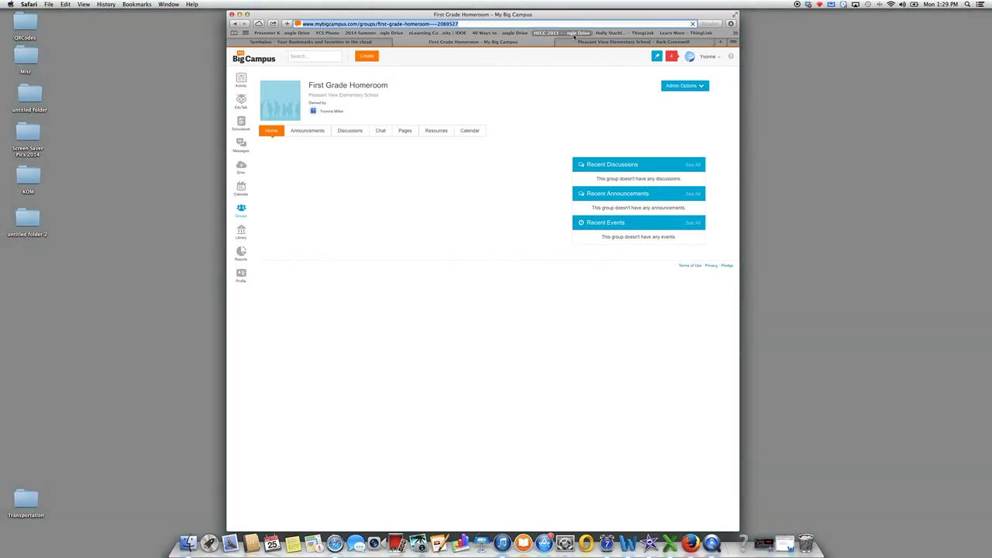
left_click(565, 42)
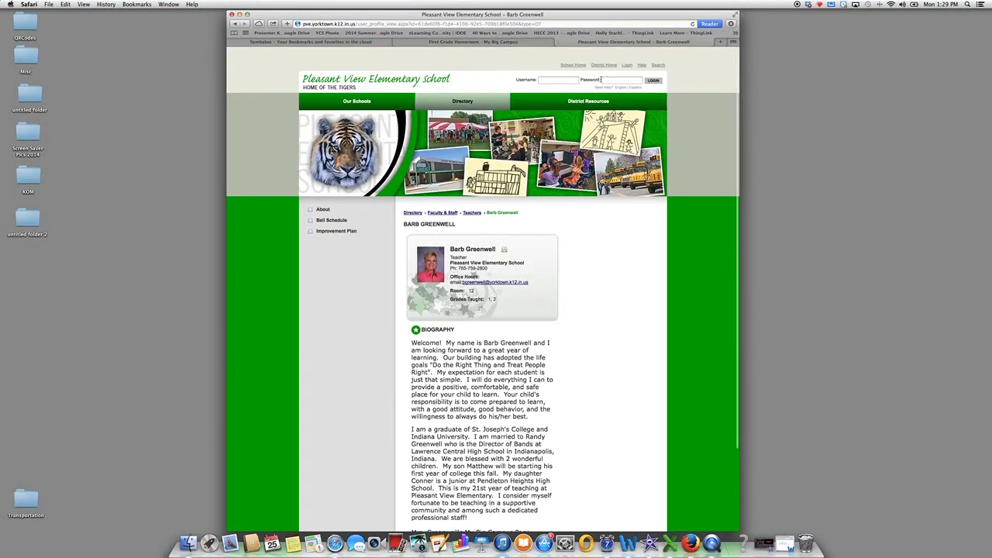
Log in to eChalk with the teacher's username and password.
left_click(558, 80)
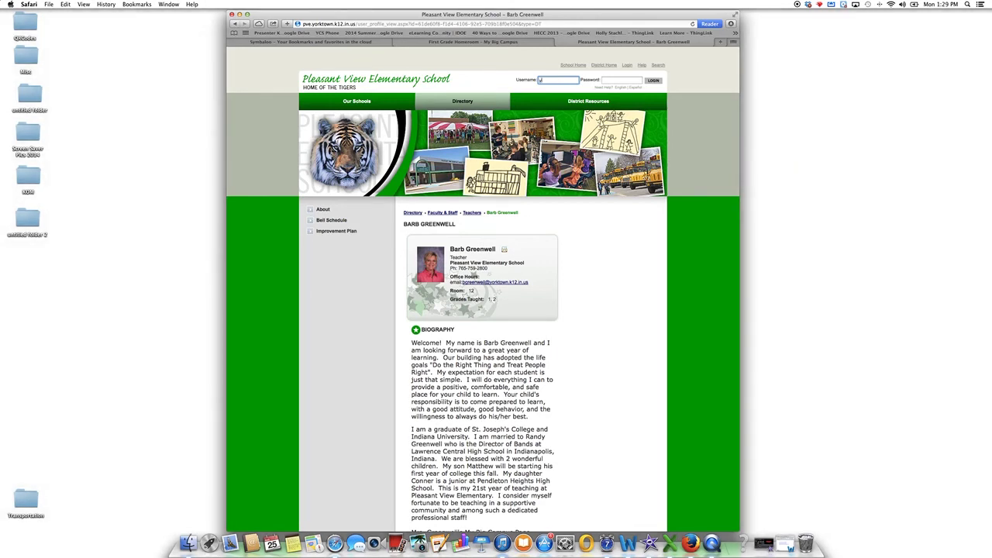
key("Tab")
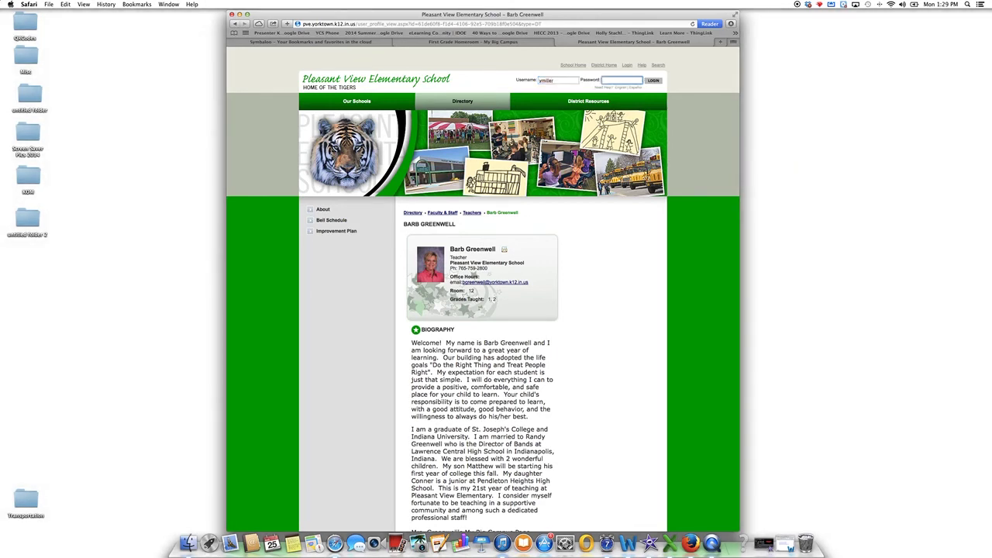
type("••••••")
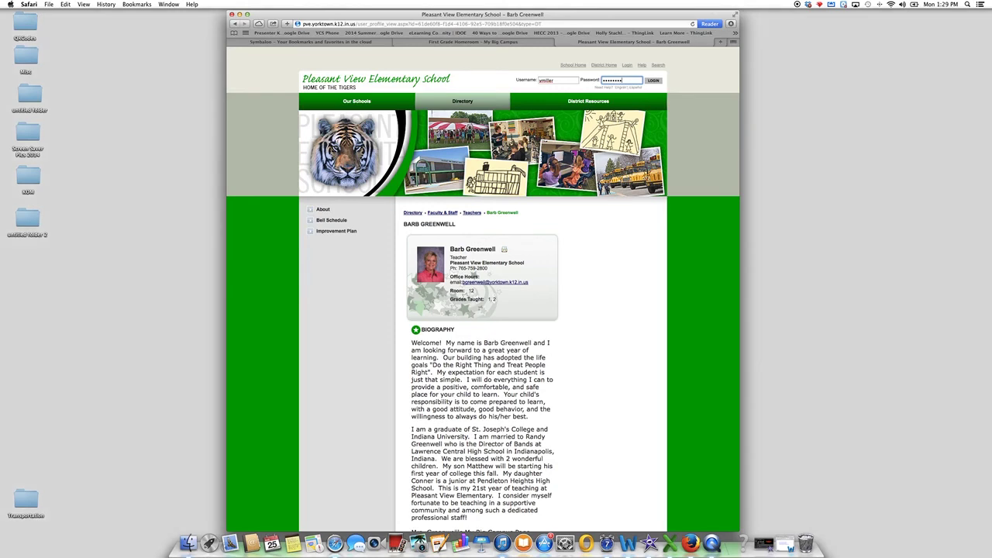
key("Return")
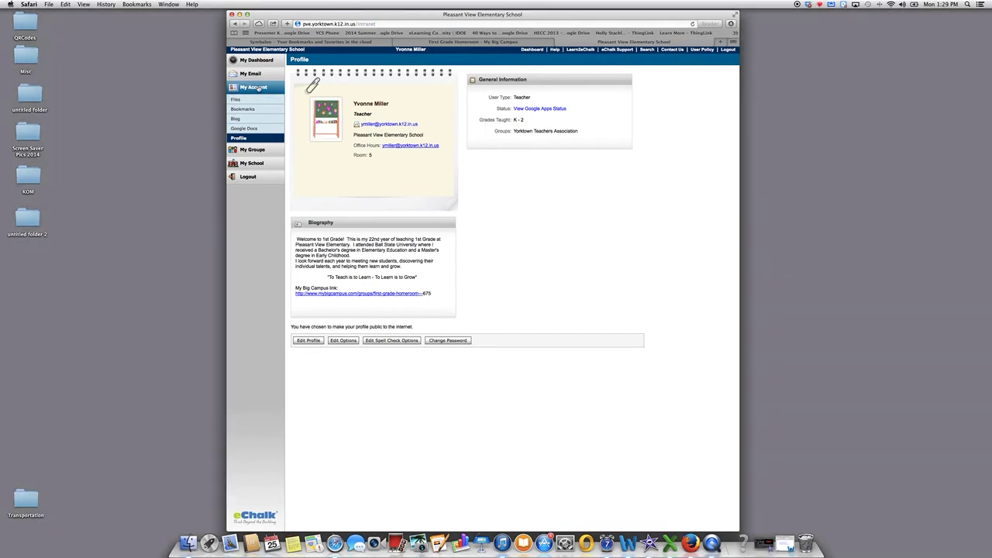
Go to My Account > Profile and open the Edit Profile form.
left_click(258, 87)
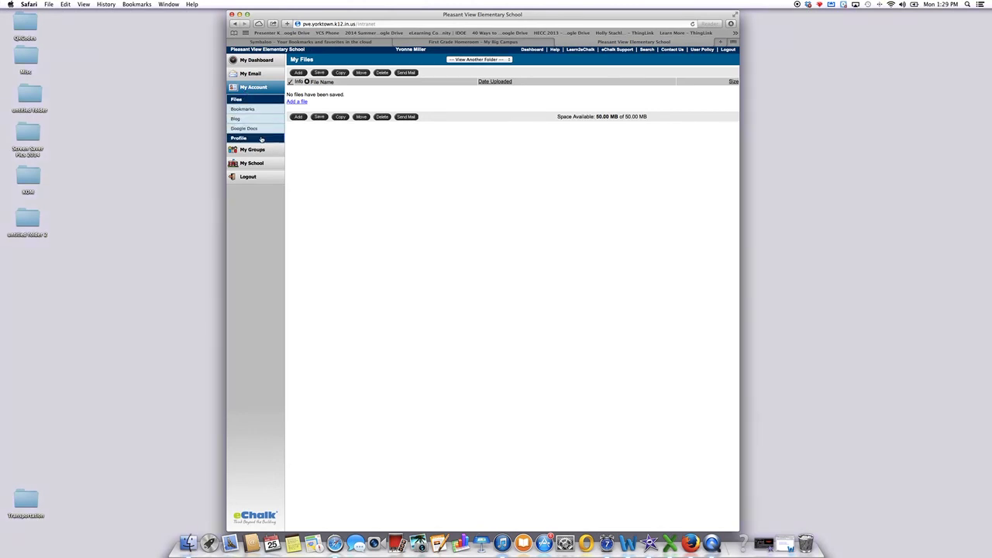
left_click(261, 139)
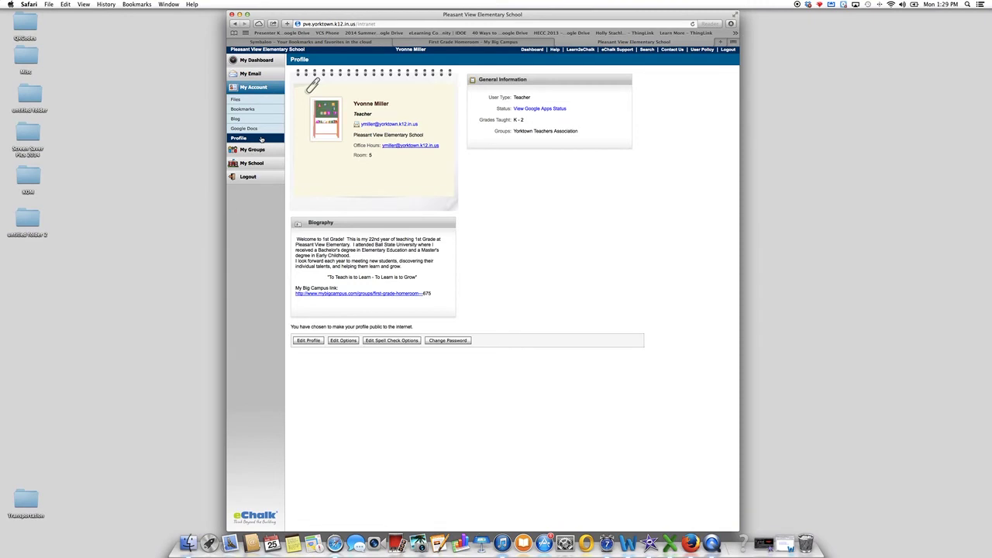
left_click(308, 340)
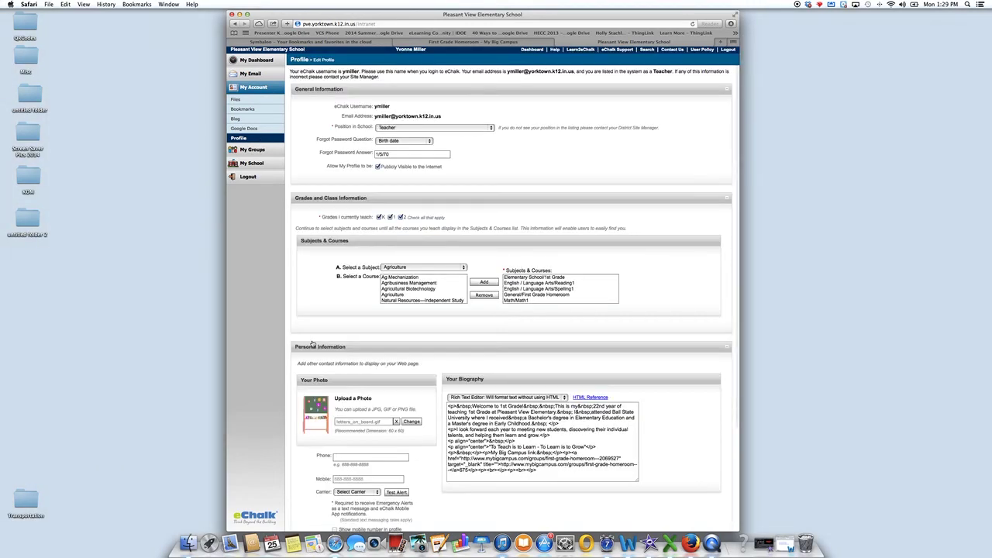
Replace the biography's old Big Campus link with the pasted First Grade Homeroom URL and select it.
scroll(496, 398, "down", 5)
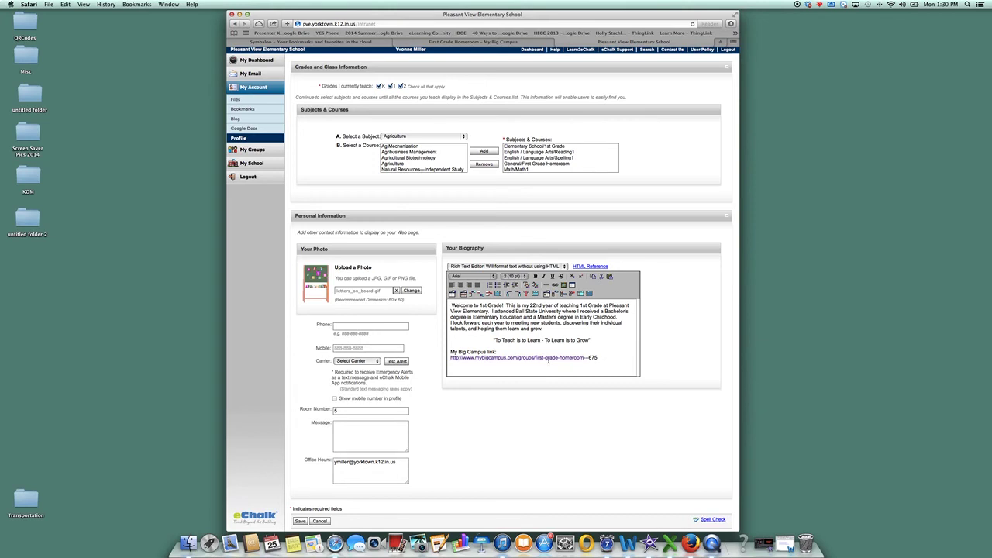
left_click_drag(602, 359, 442, 359)
key("BackSpace")
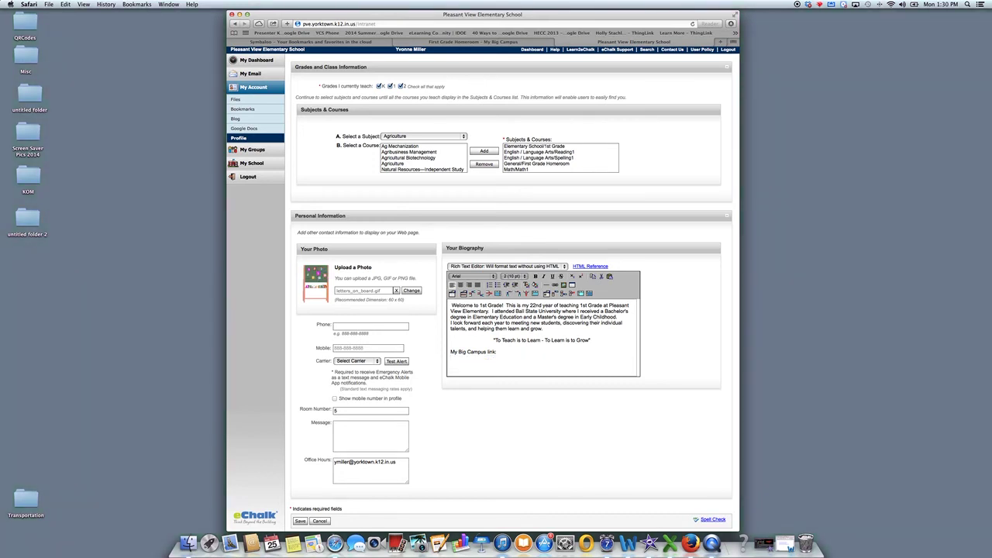
key("super+v")
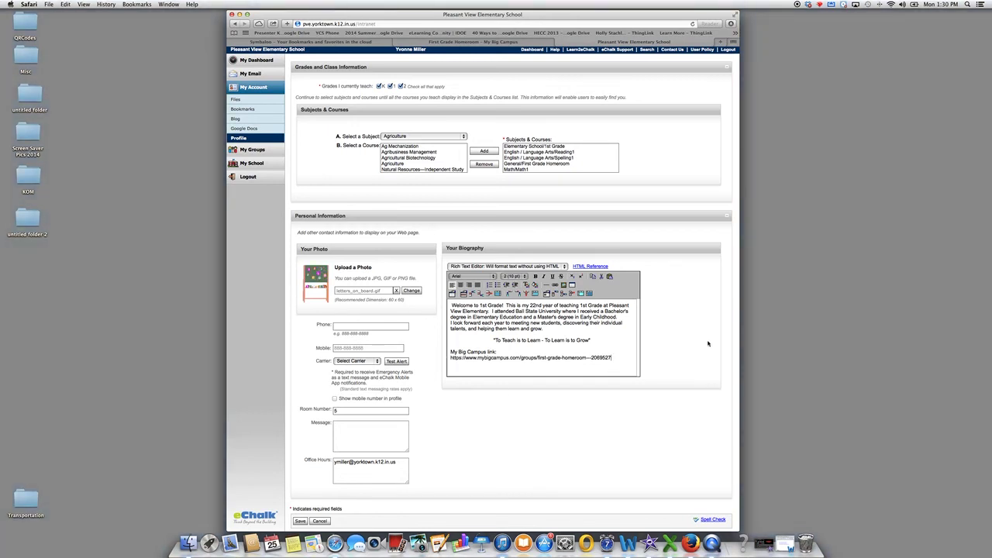
left_click_drag(633, 357, 442, 358)
key("super+c")
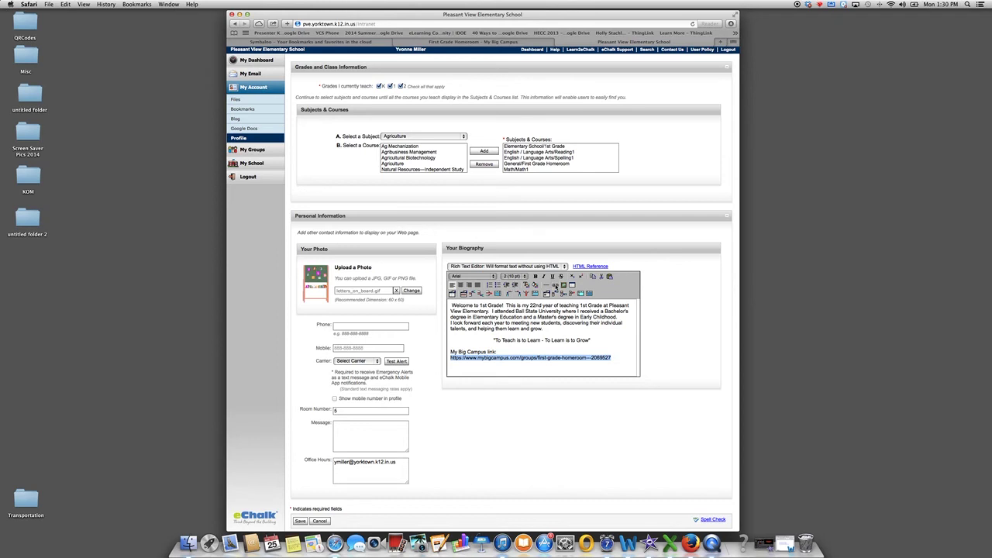
Hyperlink the selected address to the pasted group URL, opening in a new window.
left_click(556, 285)
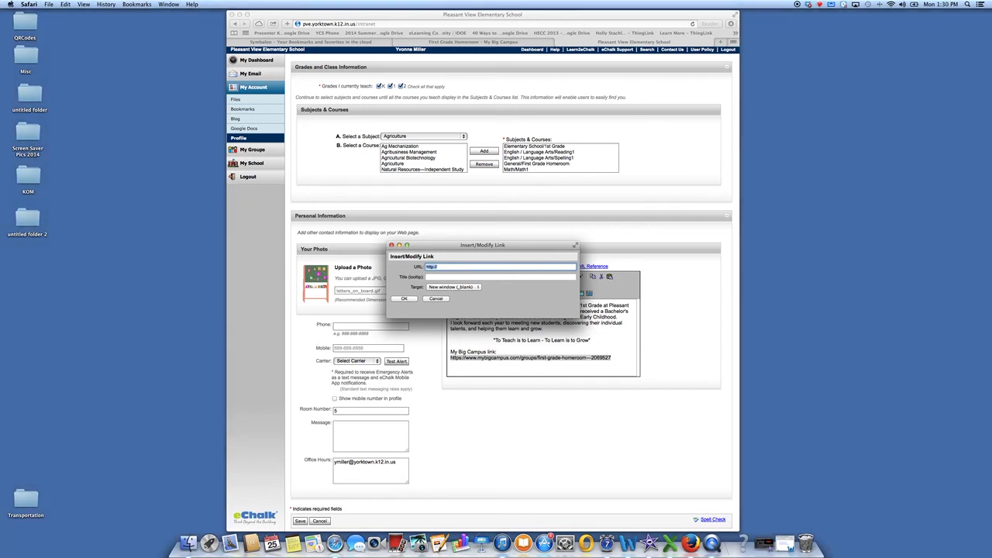
key("super+v")
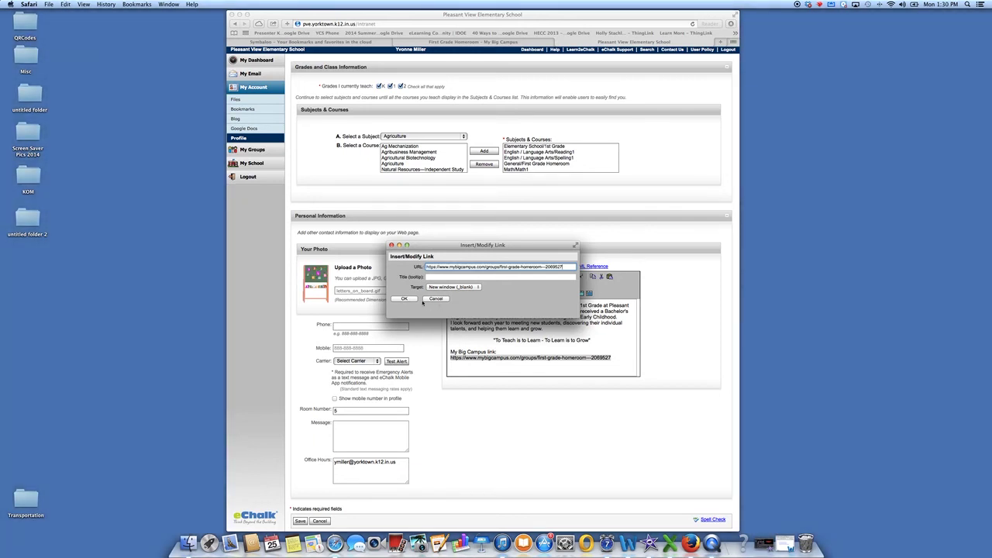
left_click(411, 299)
left_click(627, 366)
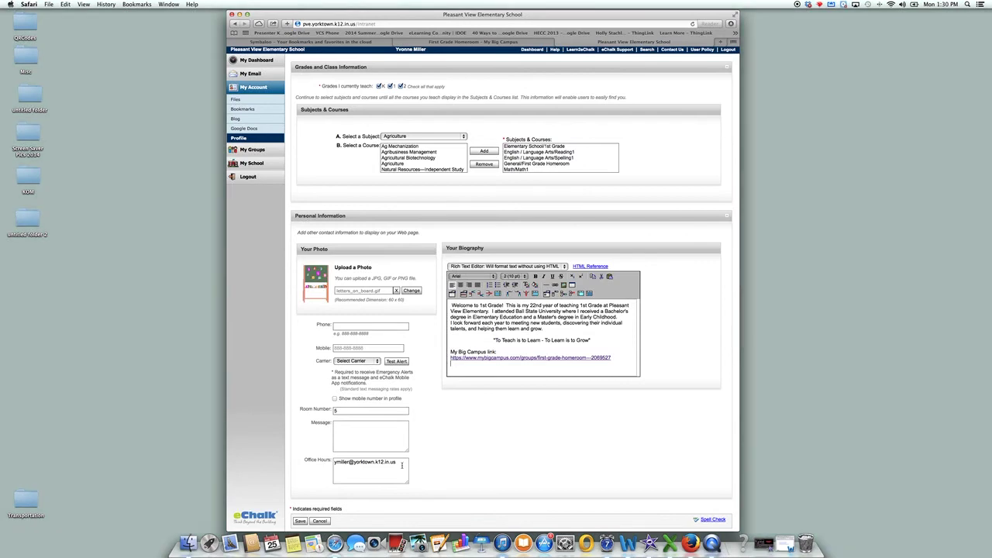
Add the office-hours phone number on a new line in Office Hours and save the profile.
left_click(362, 468)
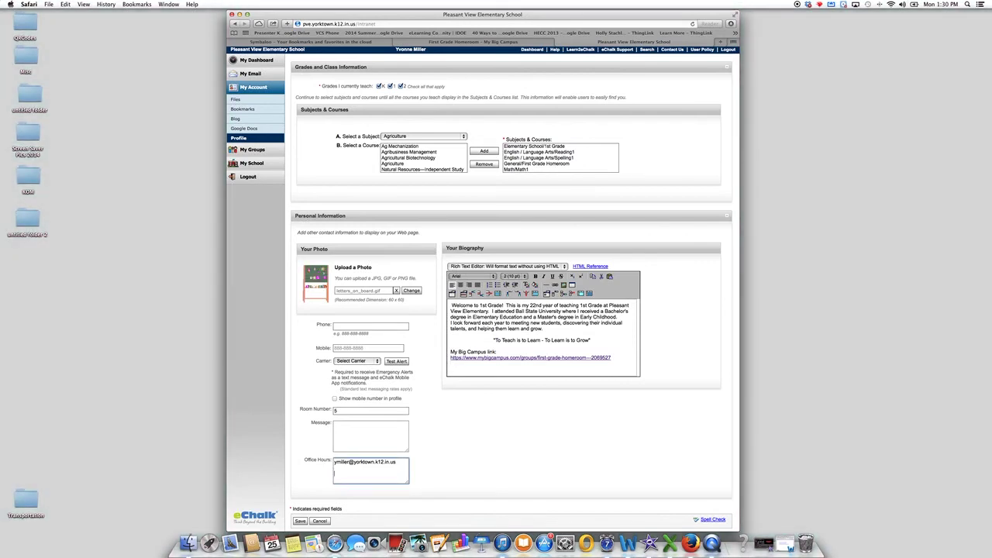
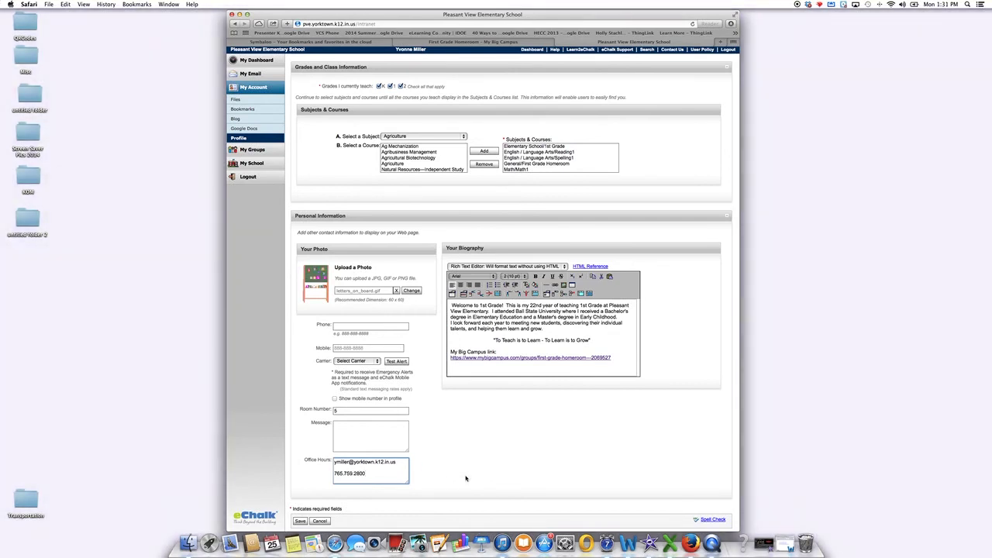
left_click(301, 520)
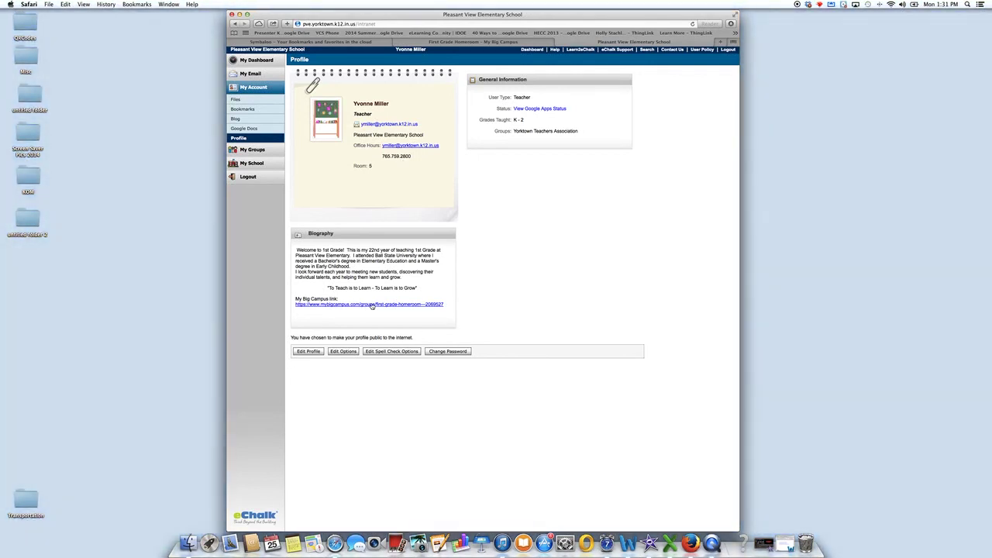
Follow the biography's My Big Campus link to open the First Grade Homeroom group in a new tab.
left_click(371, 305)
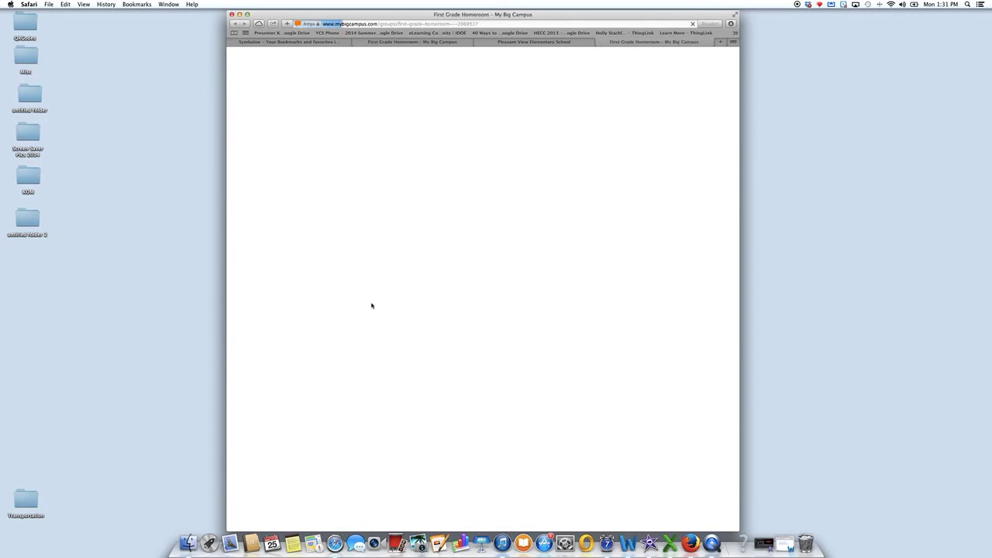